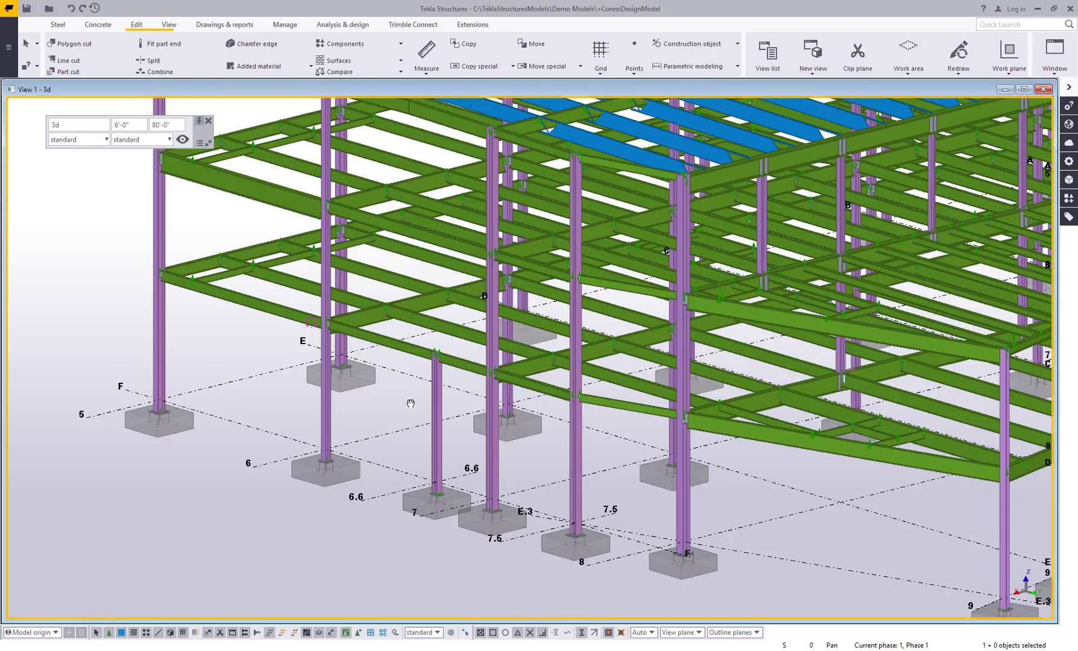
Open the user-defined attributes of the lower-level W16X26 edge beam on grid F between grids 5 and 6
{"action": "middle_click_drag", "start_coordinate": [397, 411], "coordinate": [447, 386]}
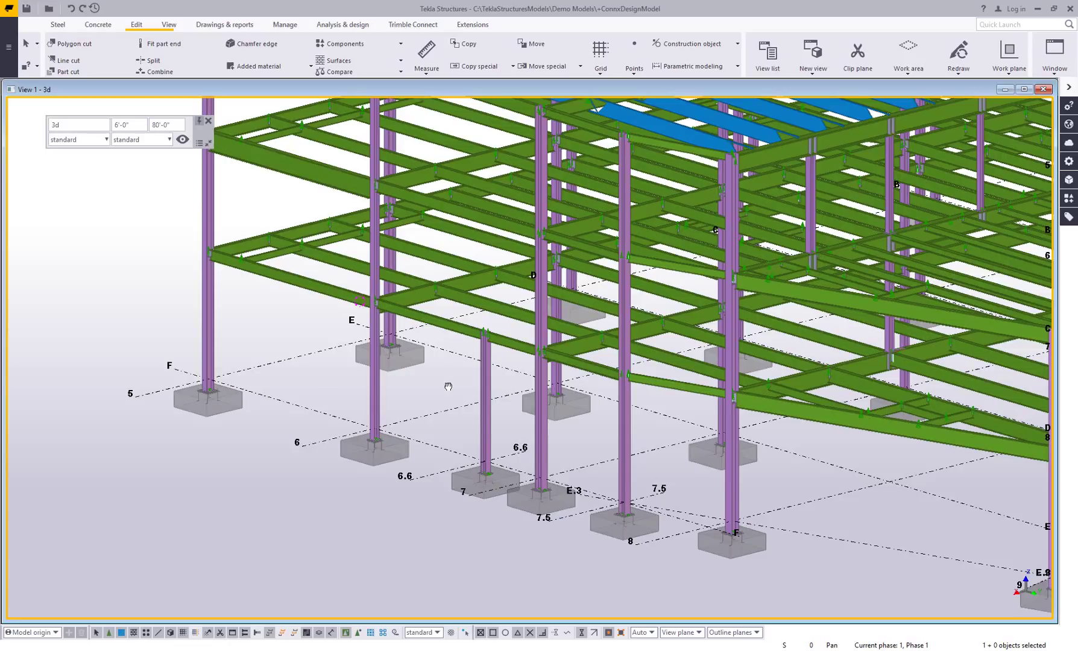
{"action": "middle_click_drag", "start_coordinate": [438, 391], "coordinate": [454, 397]}
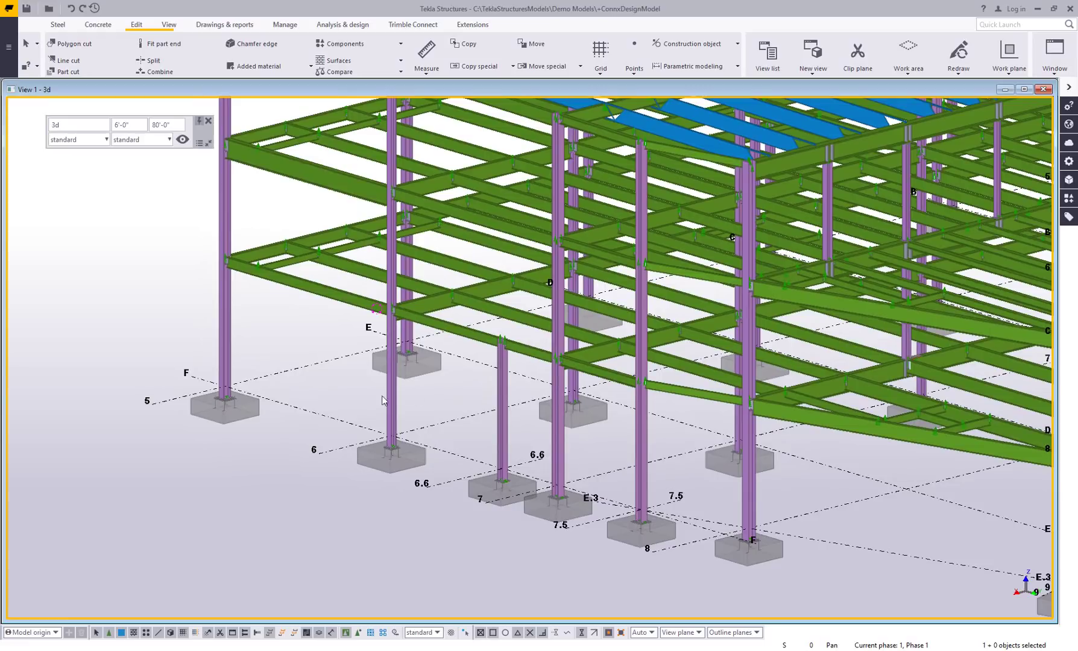
{"action": "left_click", "coordinate": [314, 301]}
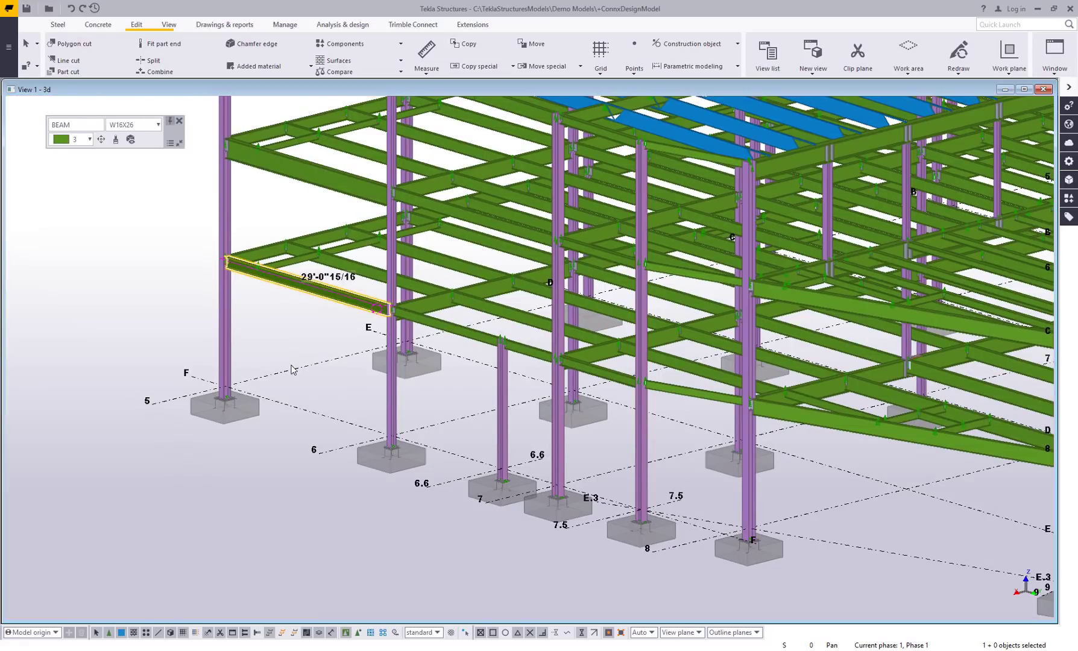
{"action": "double_click", "coordinate": [321, 300]}
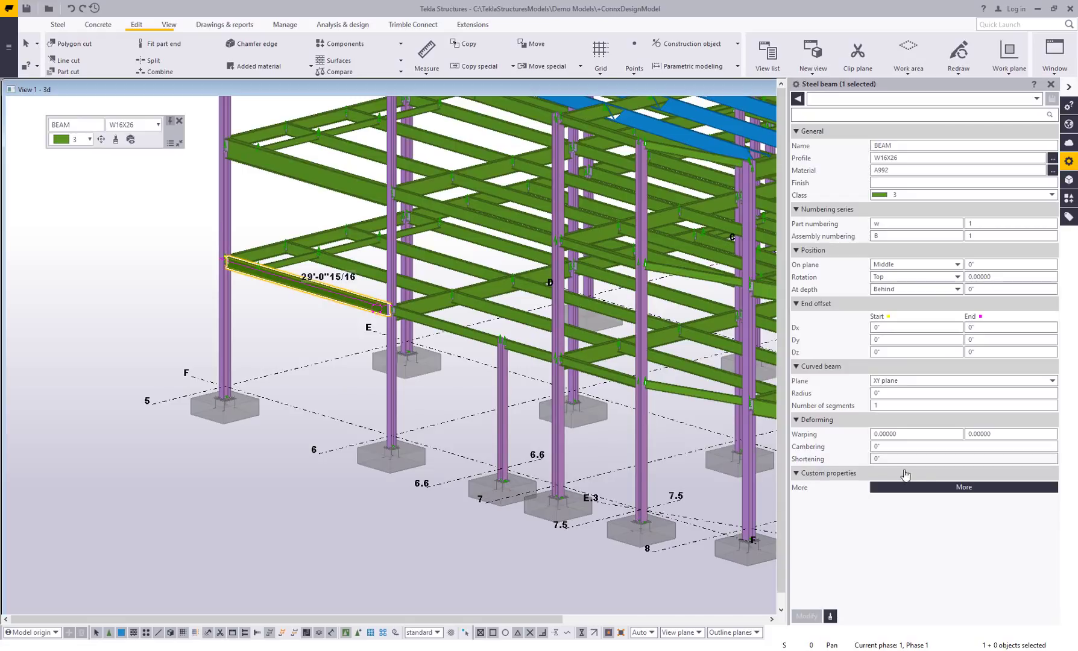
{"action": "left_click", "coordinate": [935, 490]}
{"action": "left_click_drag", "start_coordinate": [910, 120], "coordinate": [532, 149]}
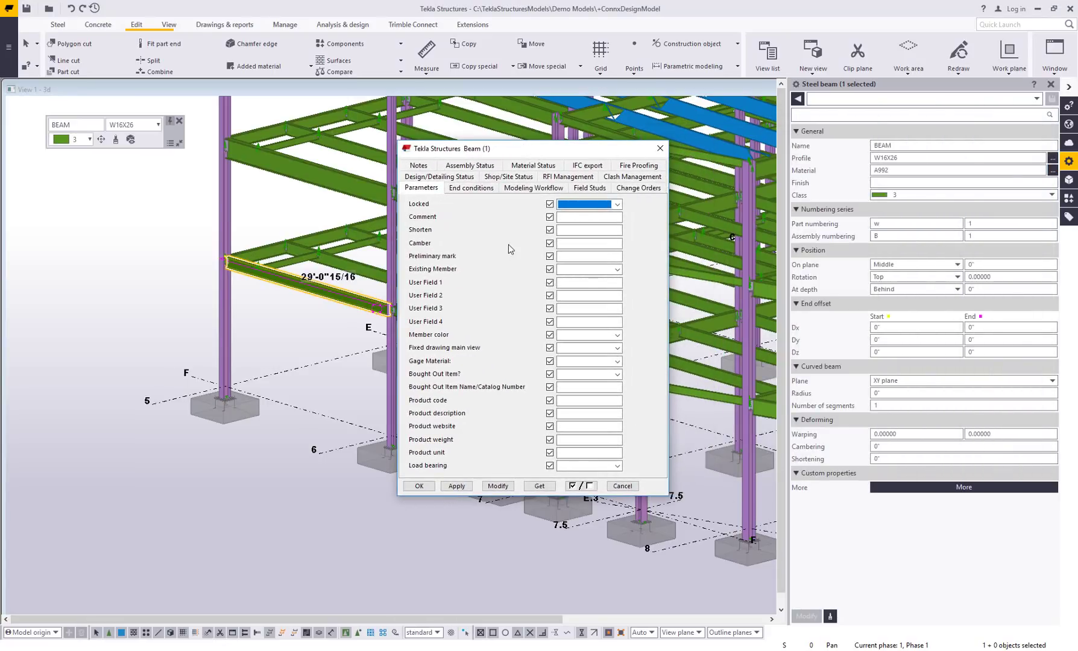
Set only the beam's Detailing Status to Connected, apply it to the beam, and close its properties
{"action": "left_click", "coordinate": [458, 178]}
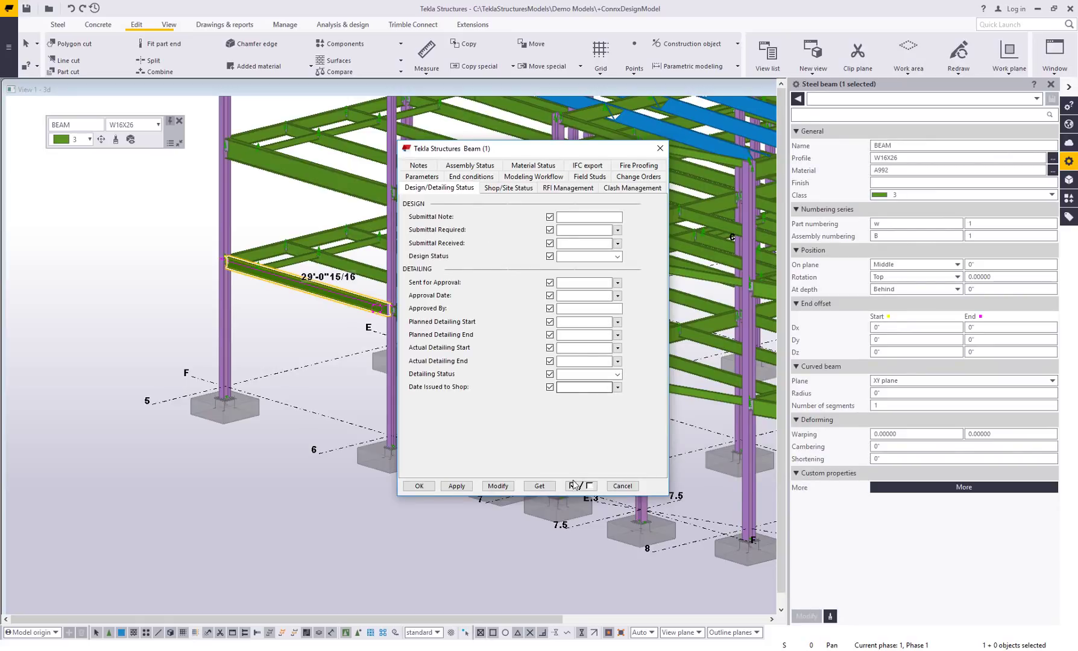
{"action": "left_click", "coordinate": [617, 374]}
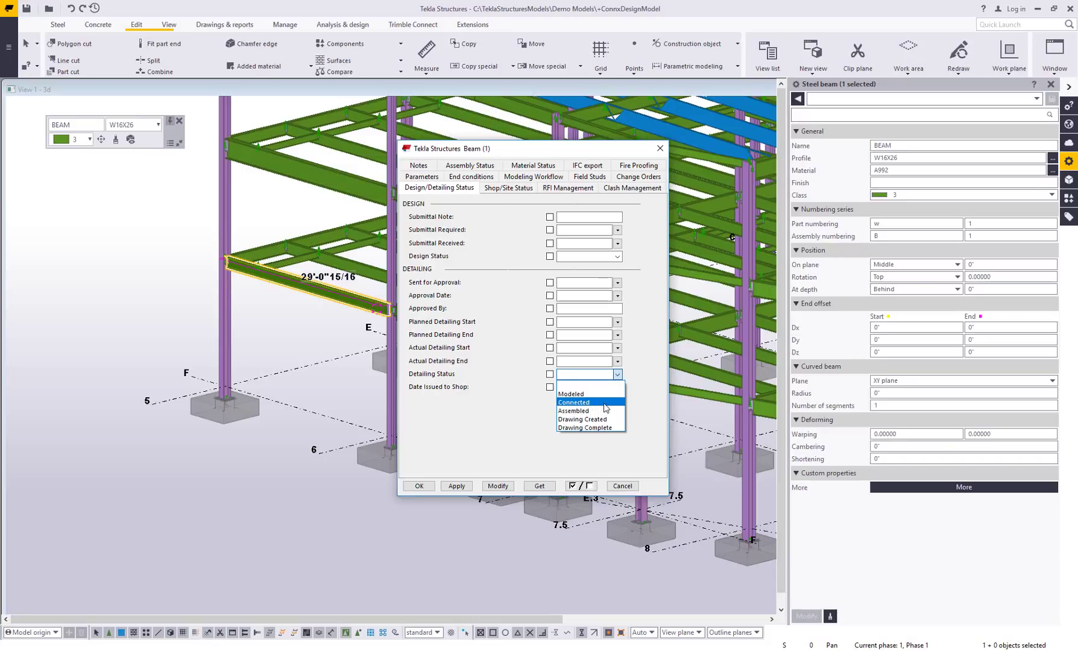
{"action": "left_click", "coordinate": [605, 402]}
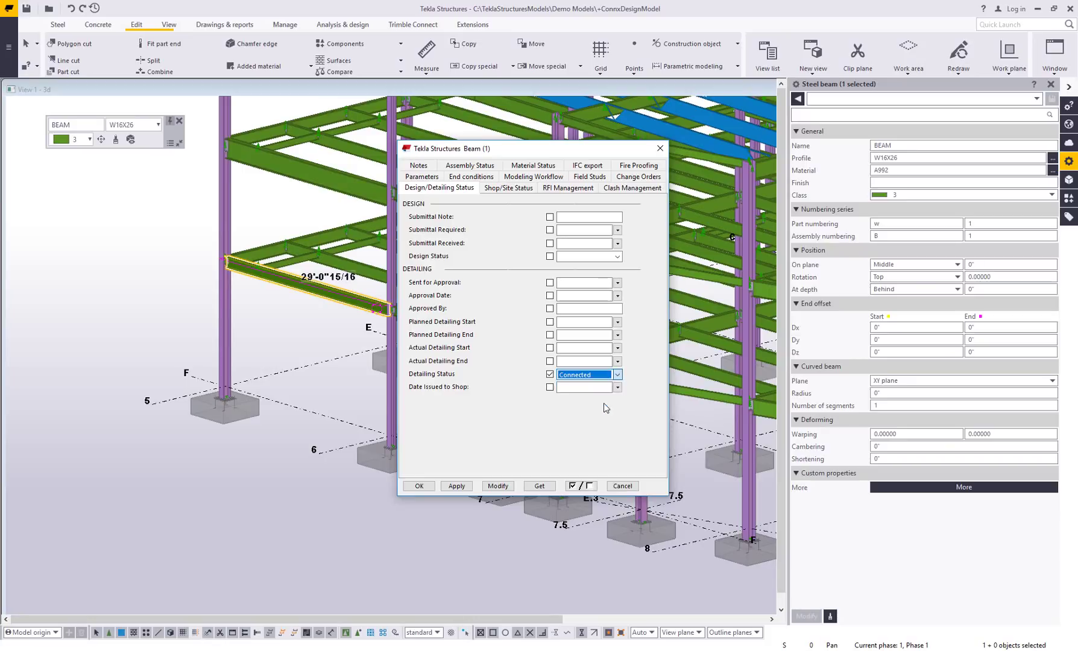
{"action": "left_click", "coordinate": [503, 486]}
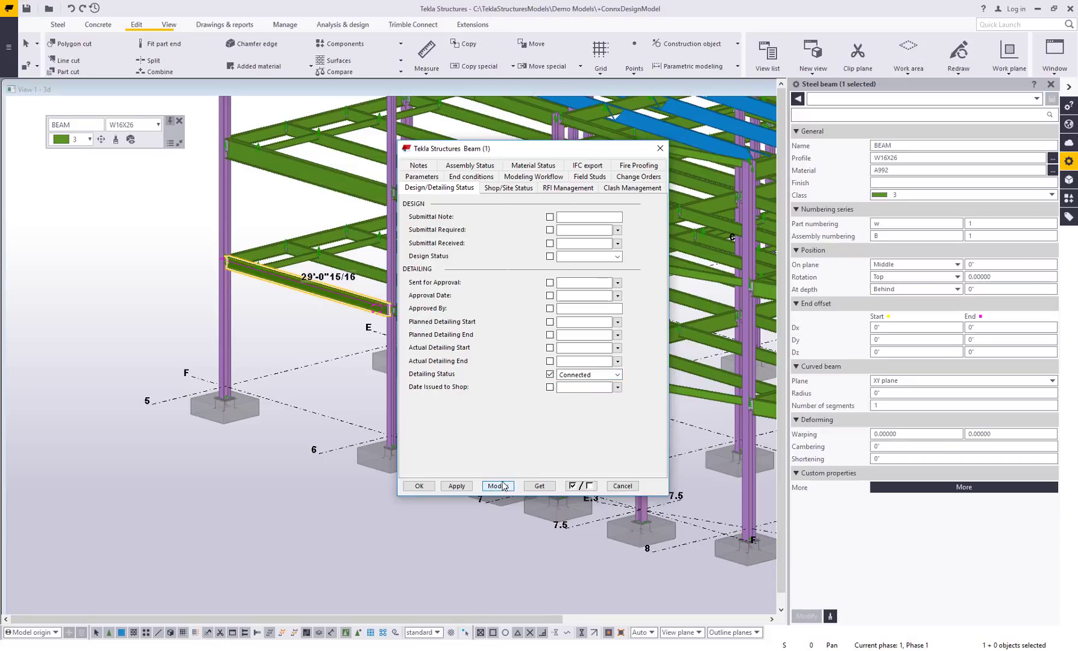
{"action": "left_click", "coordinate": [622, 485]}
{"action": "left_click", "coordinate": [412, 543]}
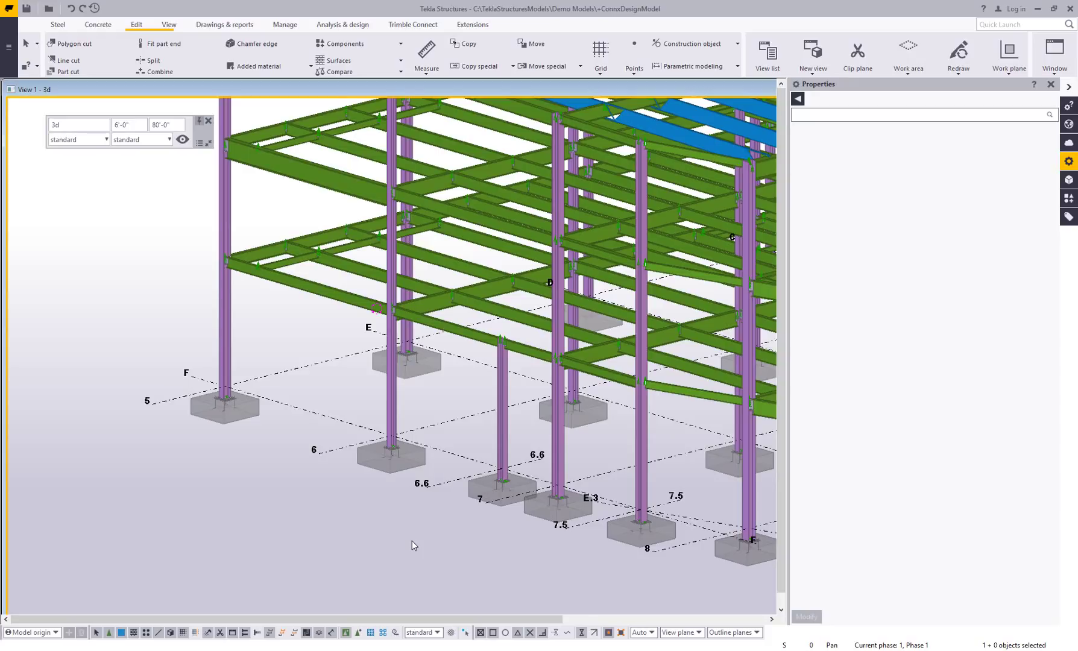
{"action": "left_click", "coordinate": [1050, 84]}
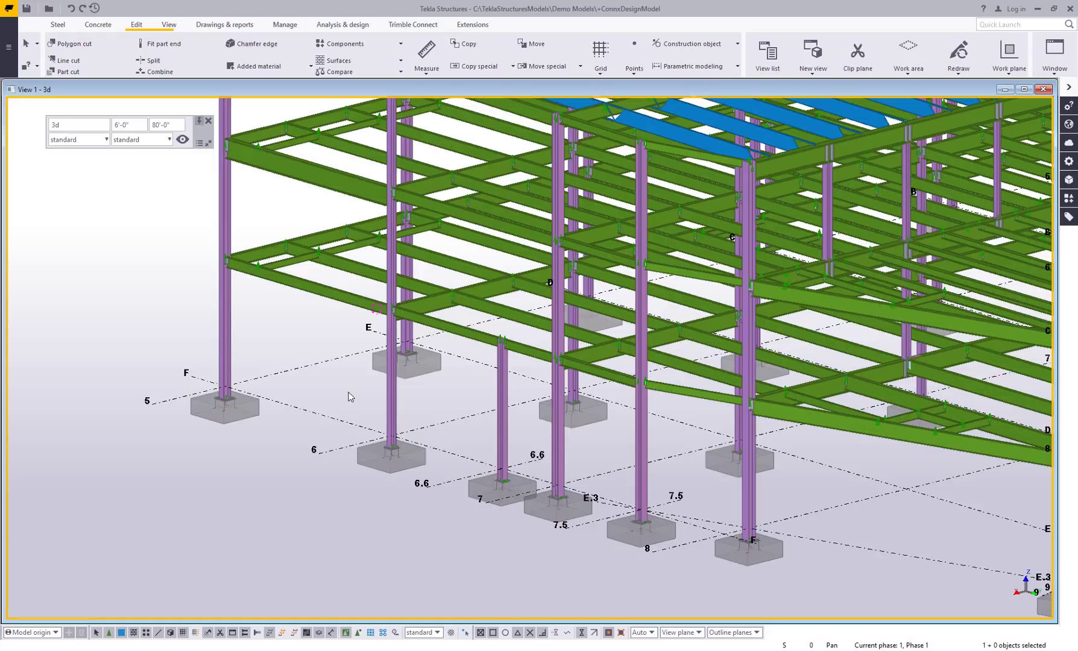
Start recording a global macro named "+Detailing Status" from Applications & components
{"action": "left_click", "coordinate": [1067, 201]}
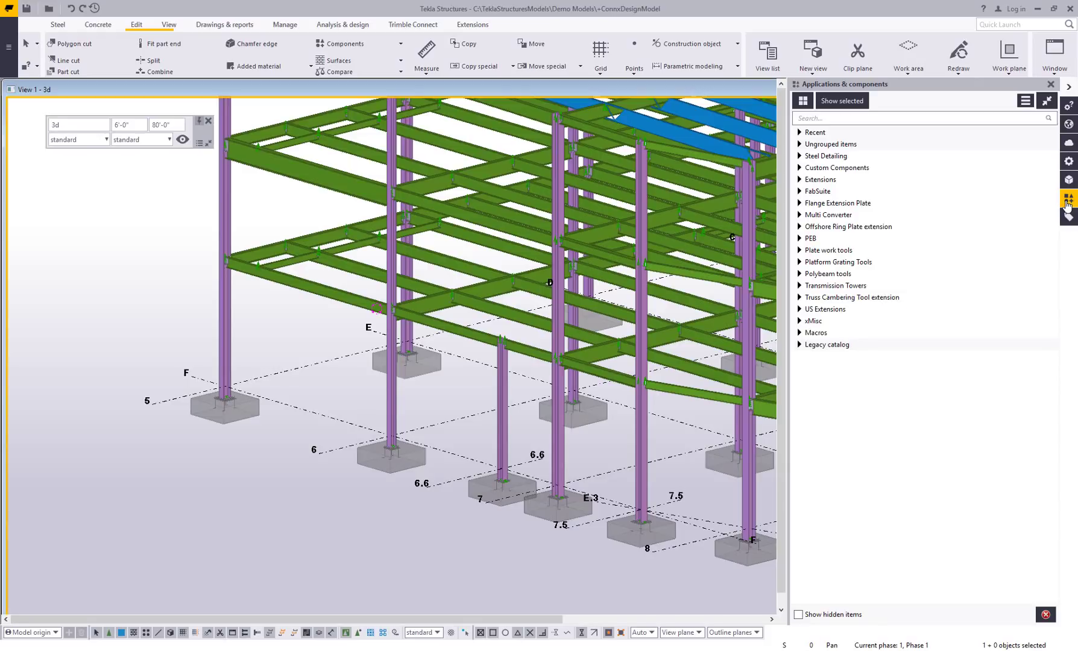
{"action": "left_click", "coordinate": [1025, 101]}
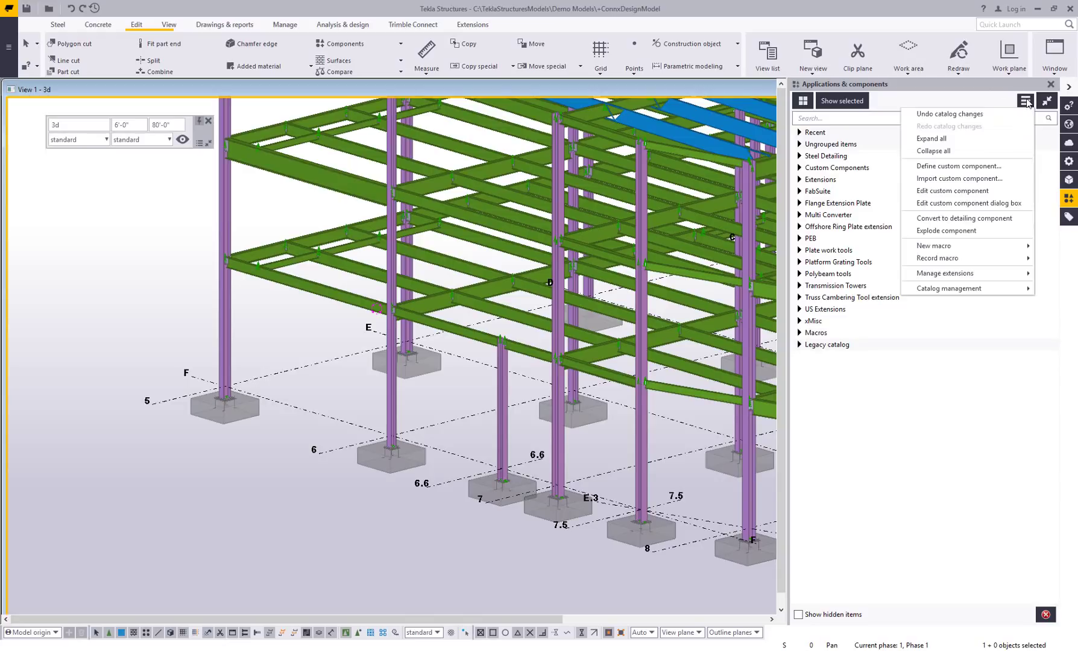
{"action": "mouse_move", "coordinate": [970, 263]}
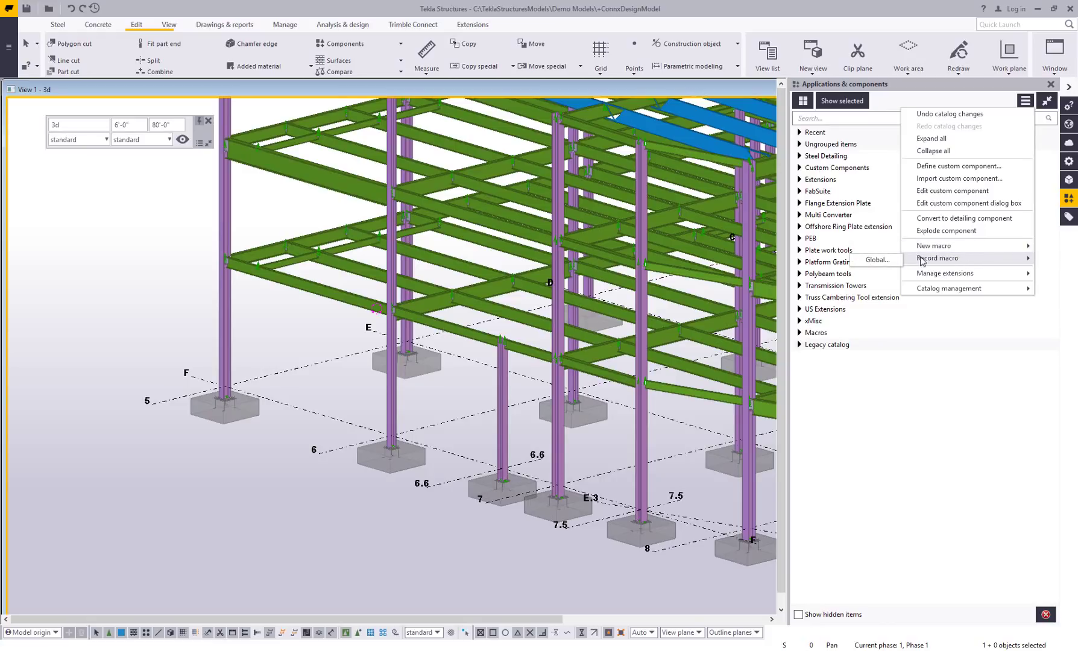
{"action": "left_click", "coordinate": [877, 259]}
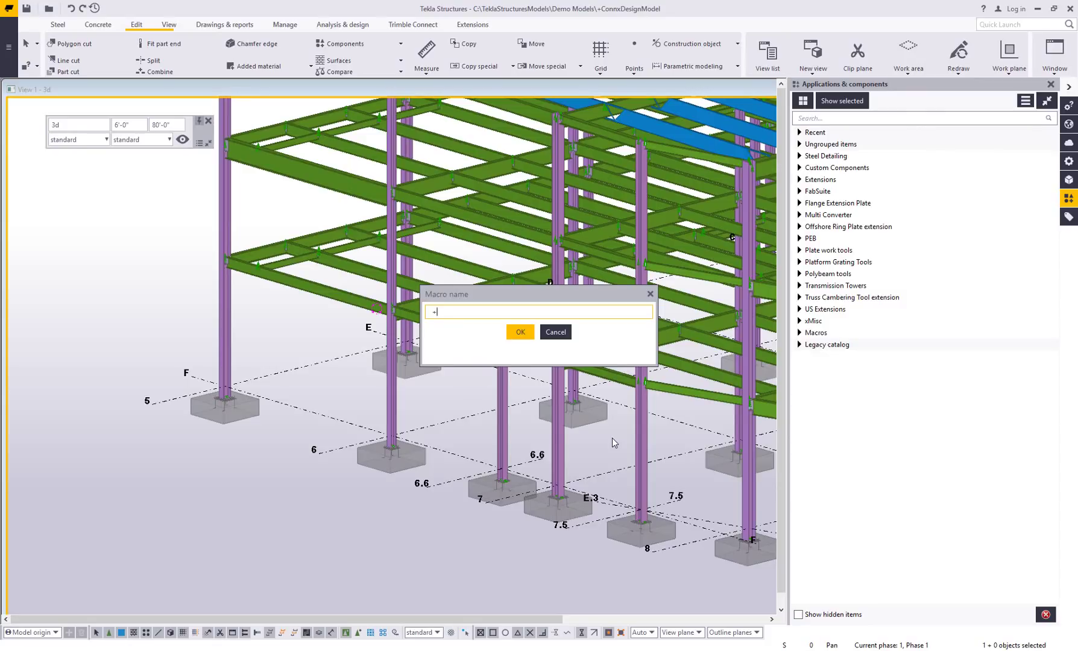
{"action": "type", "text": "+Detailing Status"}
{"action": "left_click", "coordinate": [525, 338]}
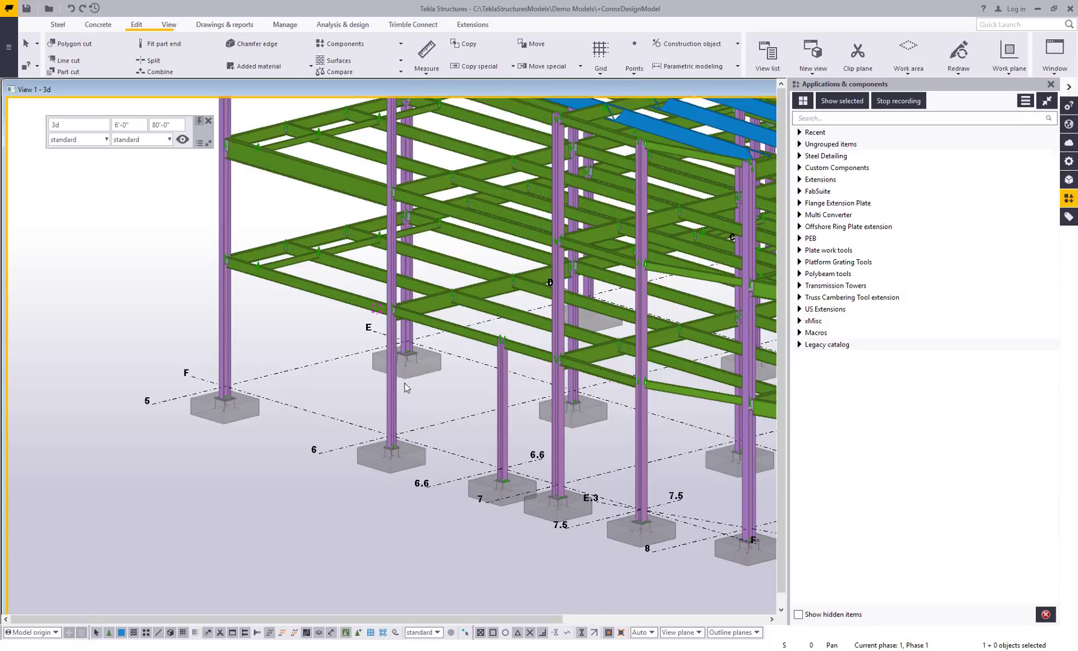
Open the user-defined attributes of the adjacent W14X26 edge beam through the Steel beam properties command found with "beam properties"
{"action": "left_click", "coordinate": [472, 341]}
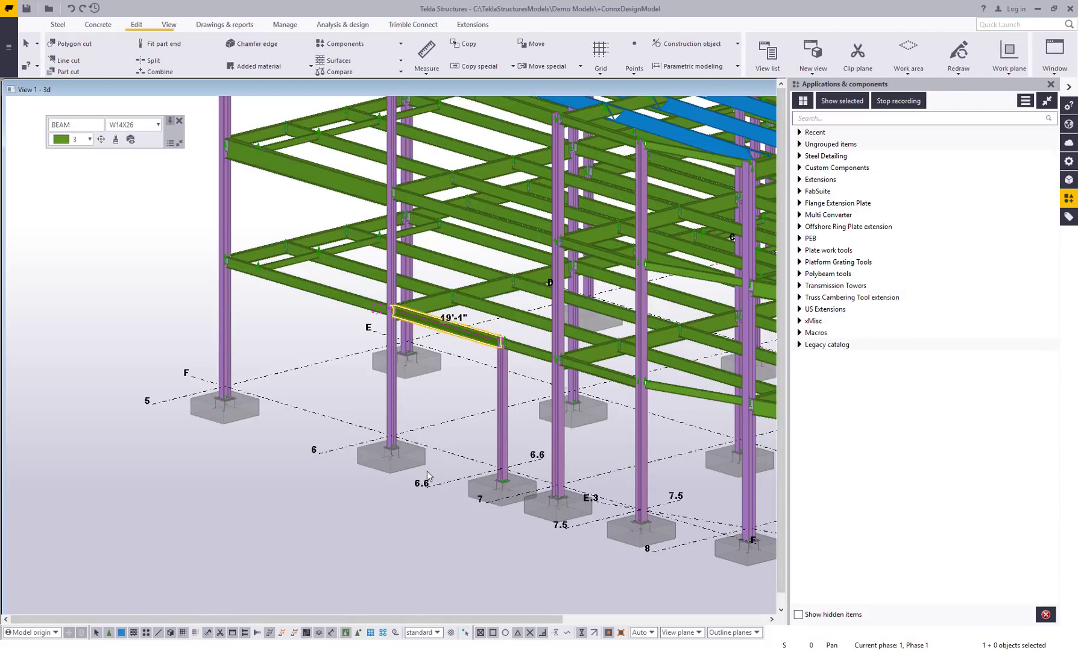
{"action": "left_click", "coordinate": [1009, 24]}
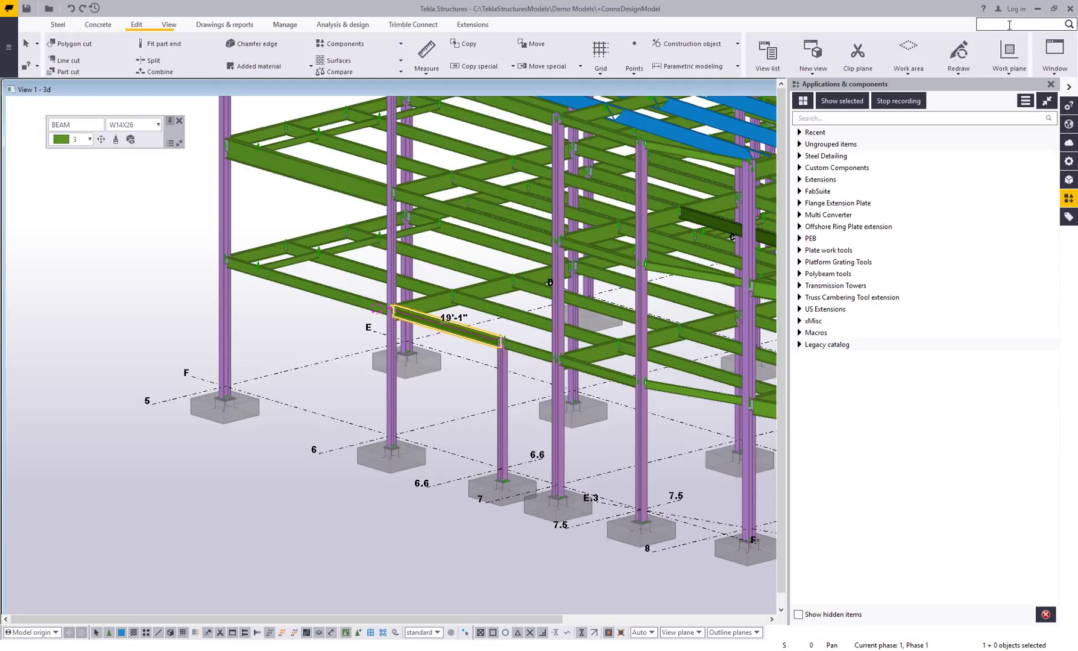
{"action": "type", "text": "beam properties"}
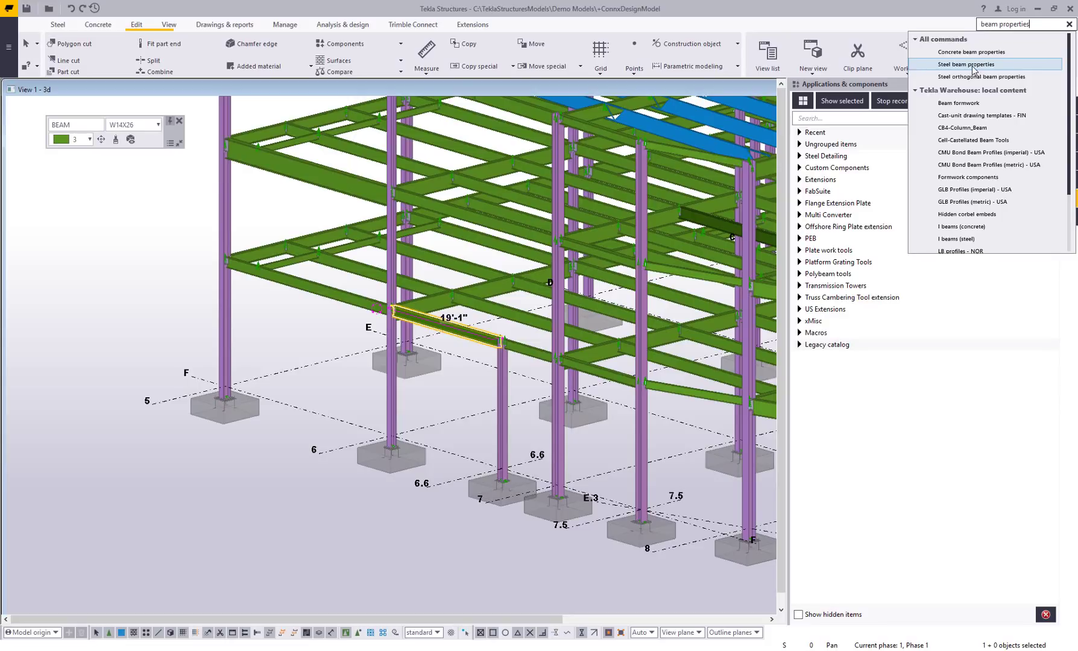
{"action": "left_click", "coordinate": [967, 64]}
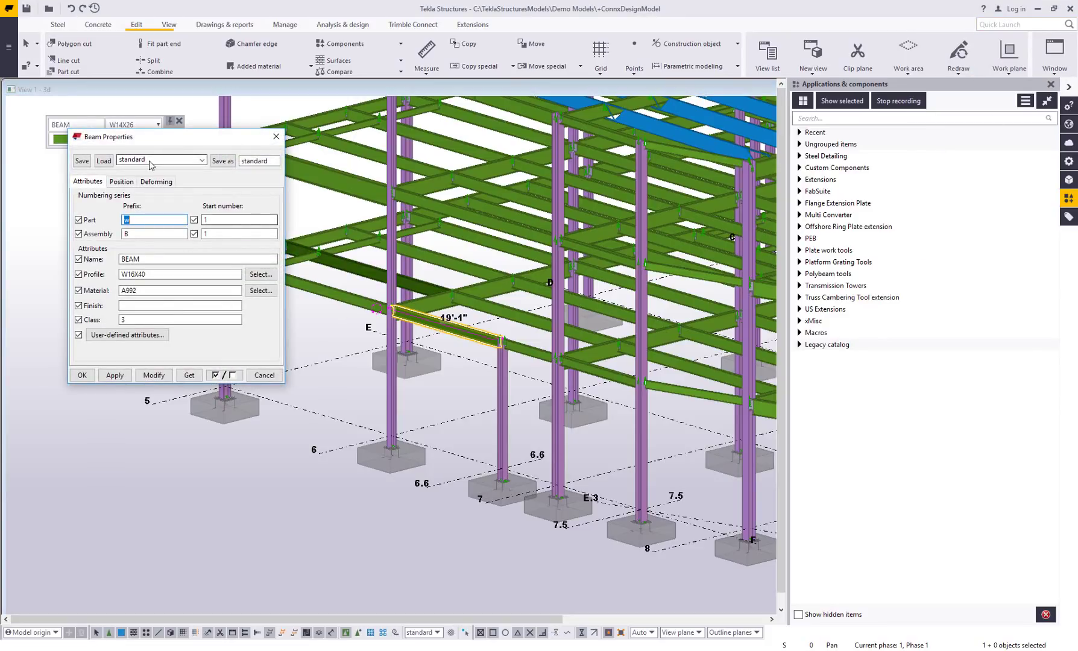
{"action": "left_click", "coordinate": [140, 342]}
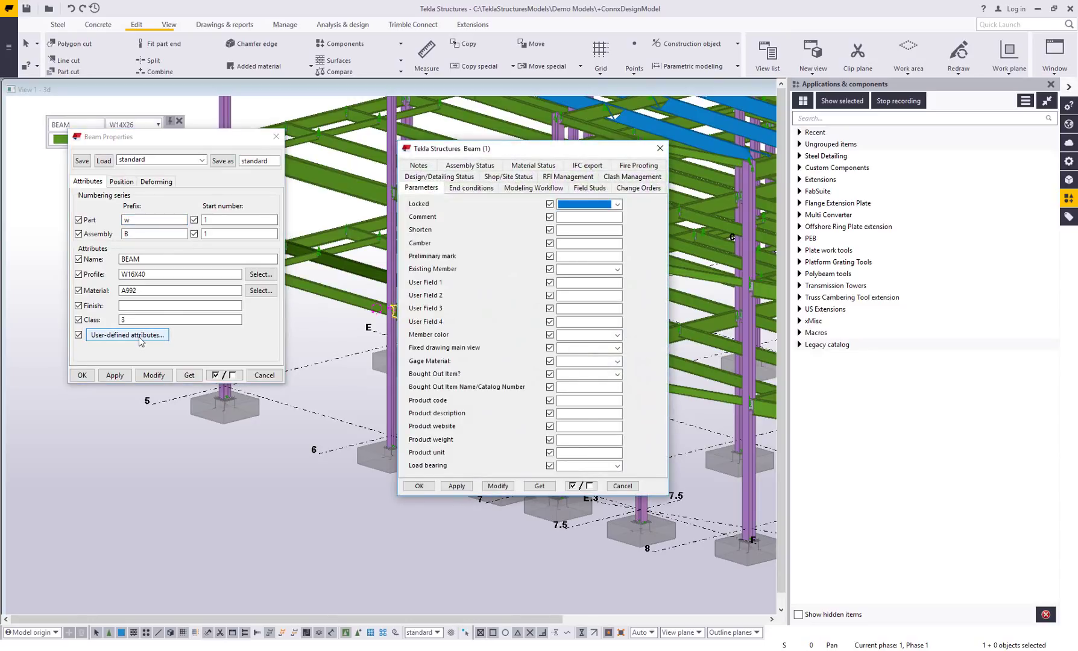
Modify only the beam's Detailing Status to Connected, with all other attributes unchecked, and close both property dialogs
{"action": "left_click", "coordinate": [587, 486]}
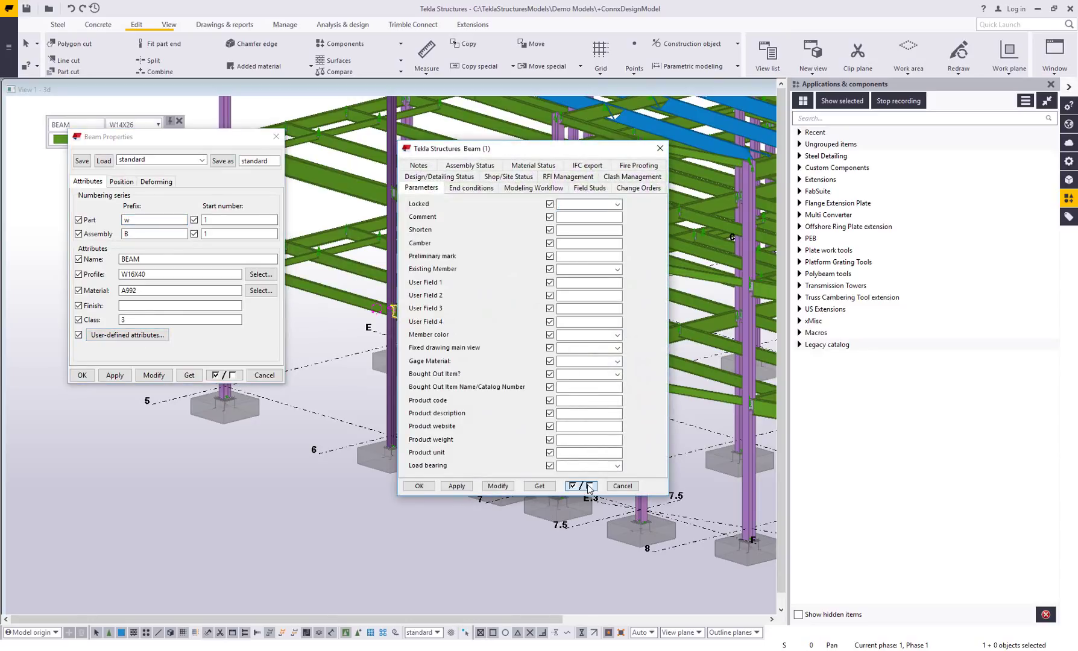
{"action": "left_click", "coordinate": [588, 486]}
{"action": "left_click", "coordinate": [448, 179]}
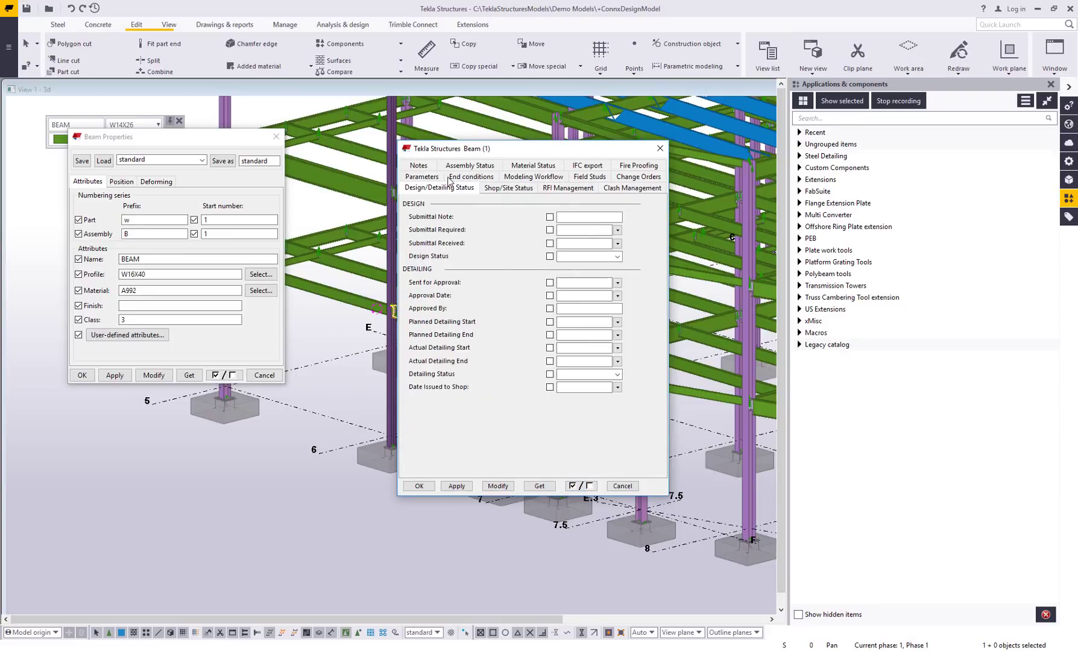
{"action": "left_click", "coordinate": [549, 374]}
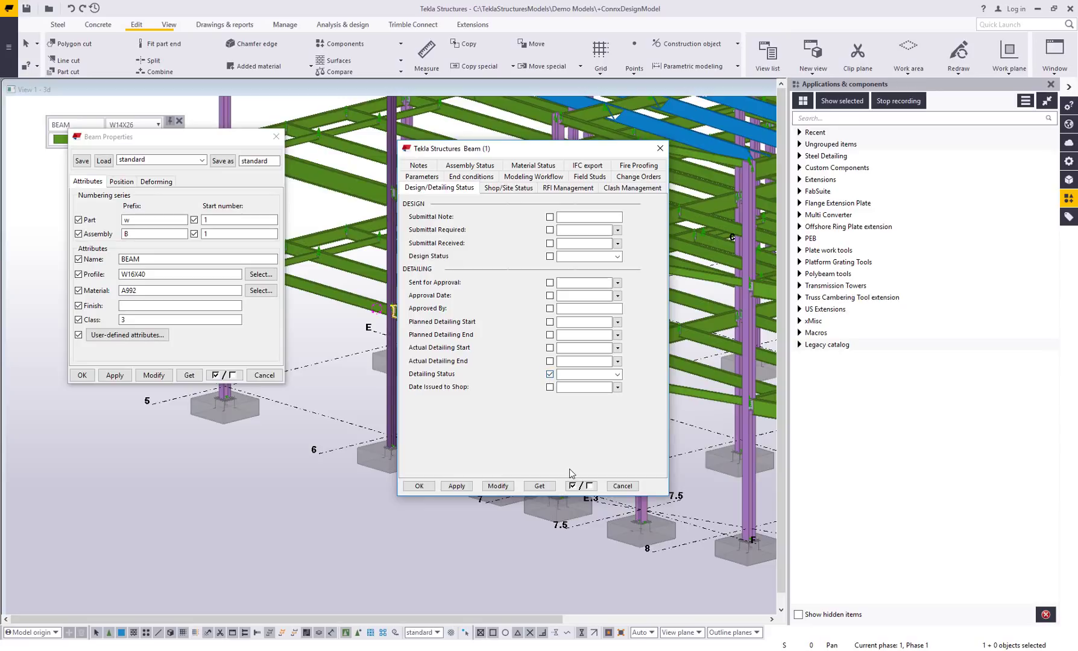
{"action": "left_click", "coordinate": [617, 374]}
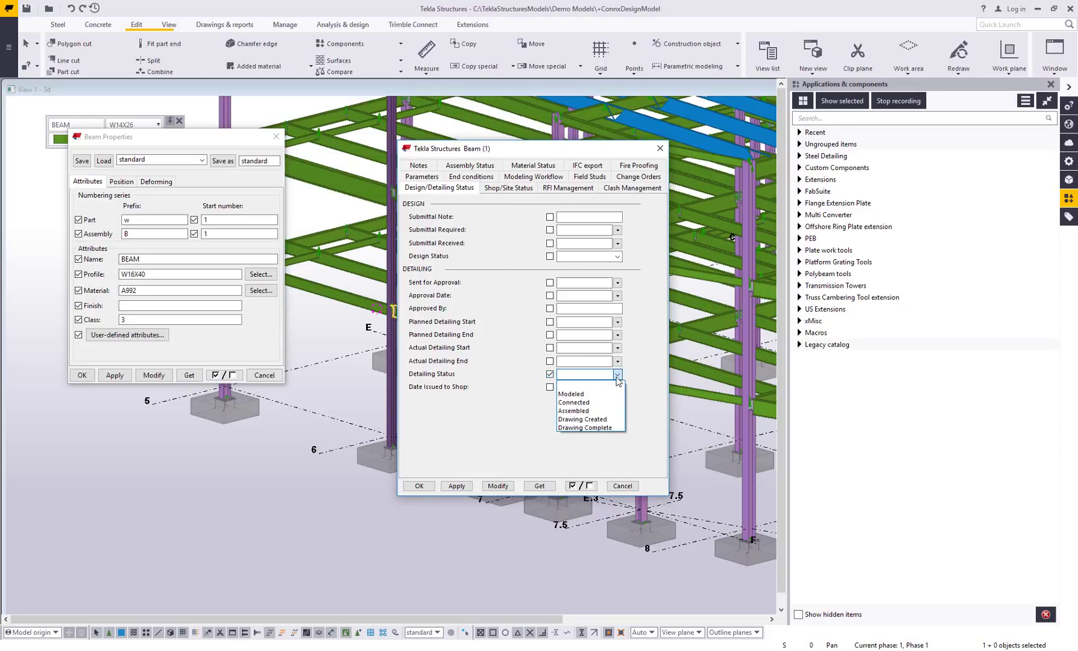
{"action": "left_click", "coordinate": [595, 402]}
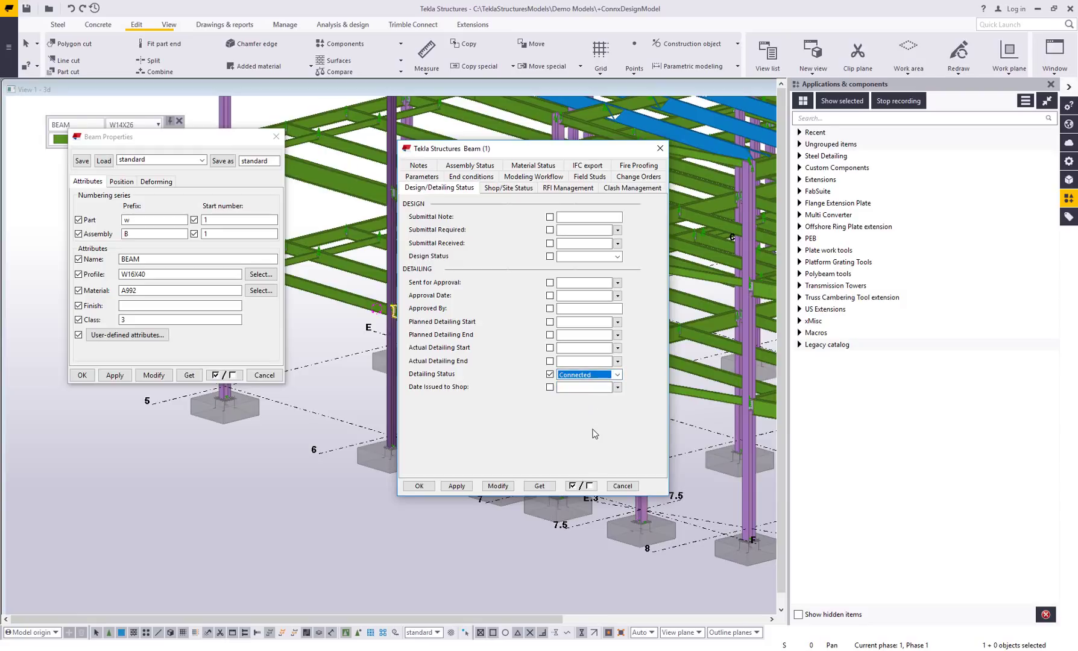
{"action": "left_click", "coordinate": [497, 485]}
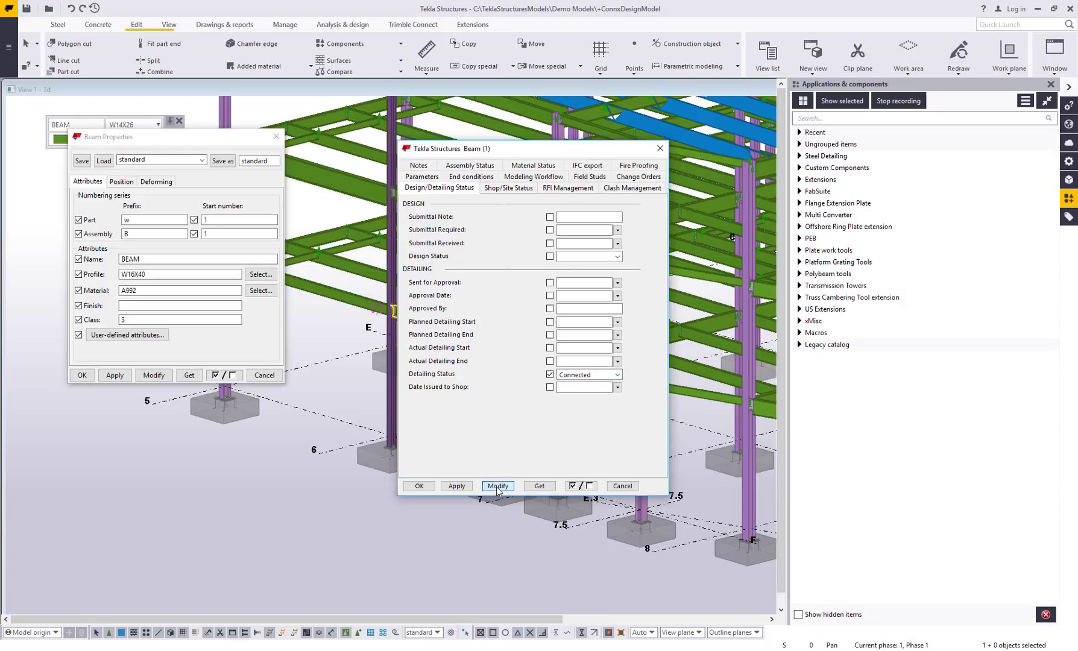
{"action": "left_click", "coordinate": [623, 486]}
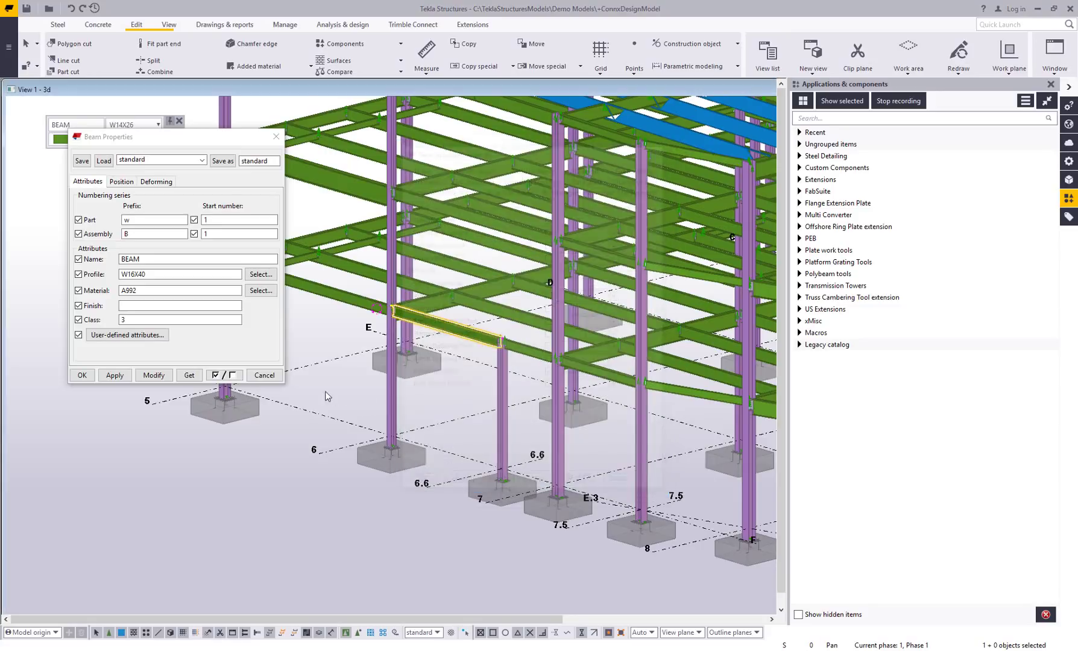
{"action": "left_click", "coordinate": [264, 374]}
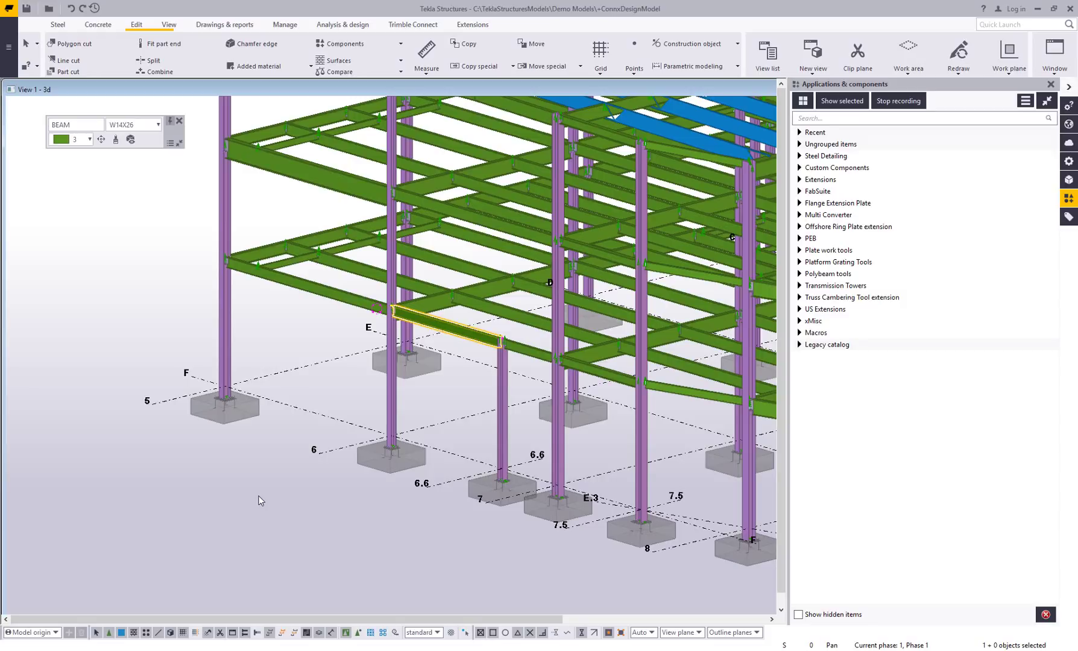
Stop the macro recording and expand the ungrouped items in the catalog to locate the +Detailing Status macro
{"action": "left_click", "coordinate": [898, 101]}
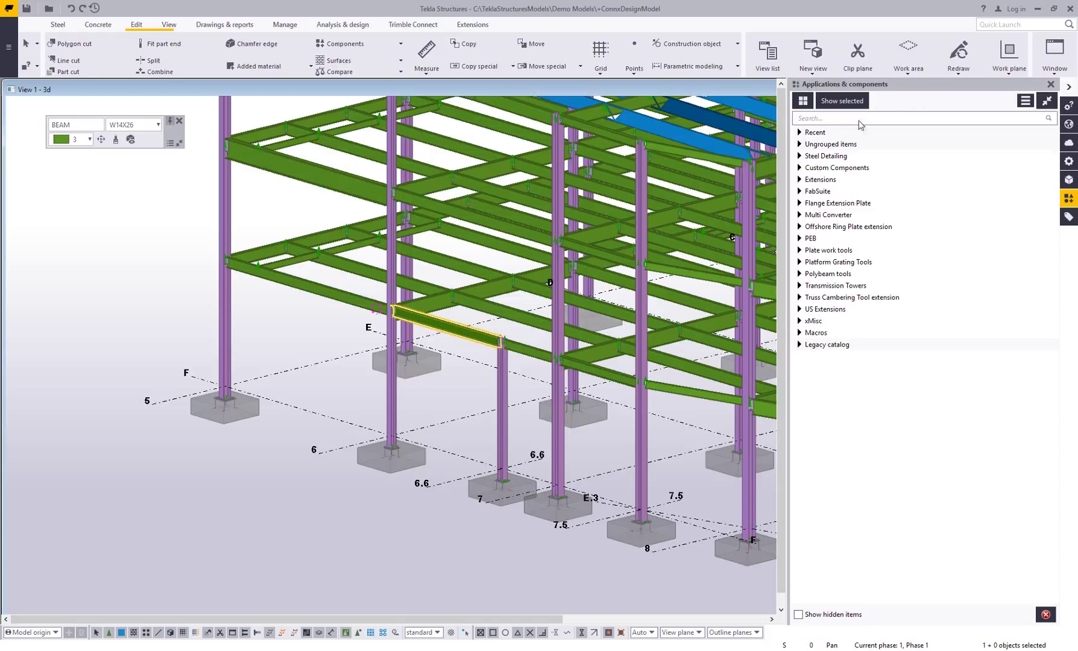
{"action": "left_click", "coordinate": [800, 145]}
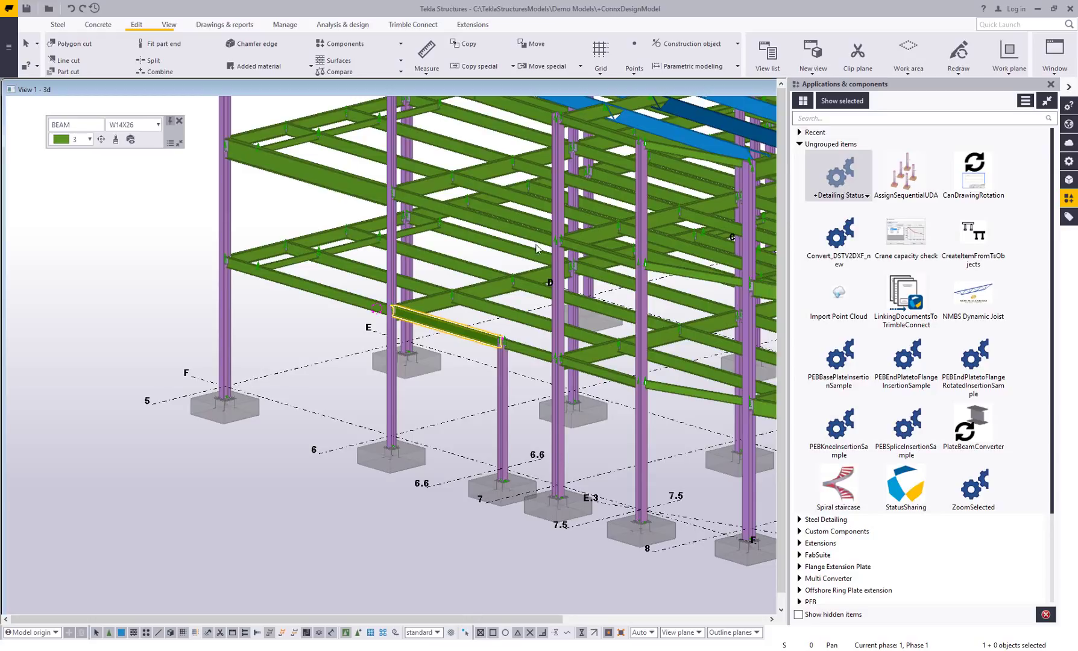
Deselect the beam and set the 3D view's object representation to Color by Detailing Status
{"action": "left_click", "coordinate": [181, 334]}
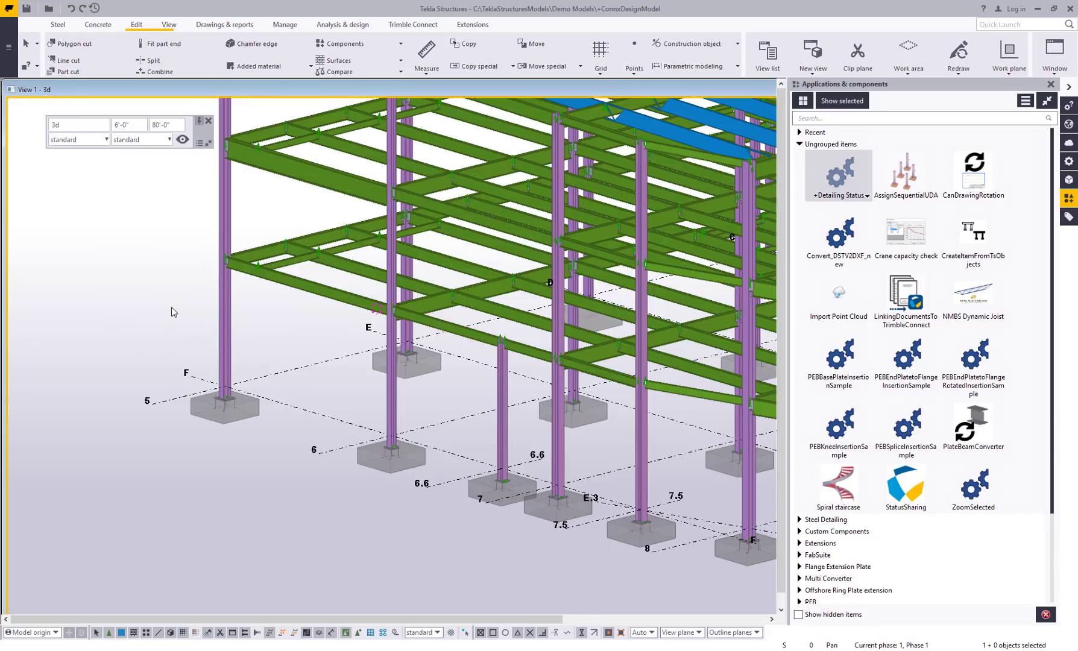
{"action": "left_click", "coordinate": [169, 140]}
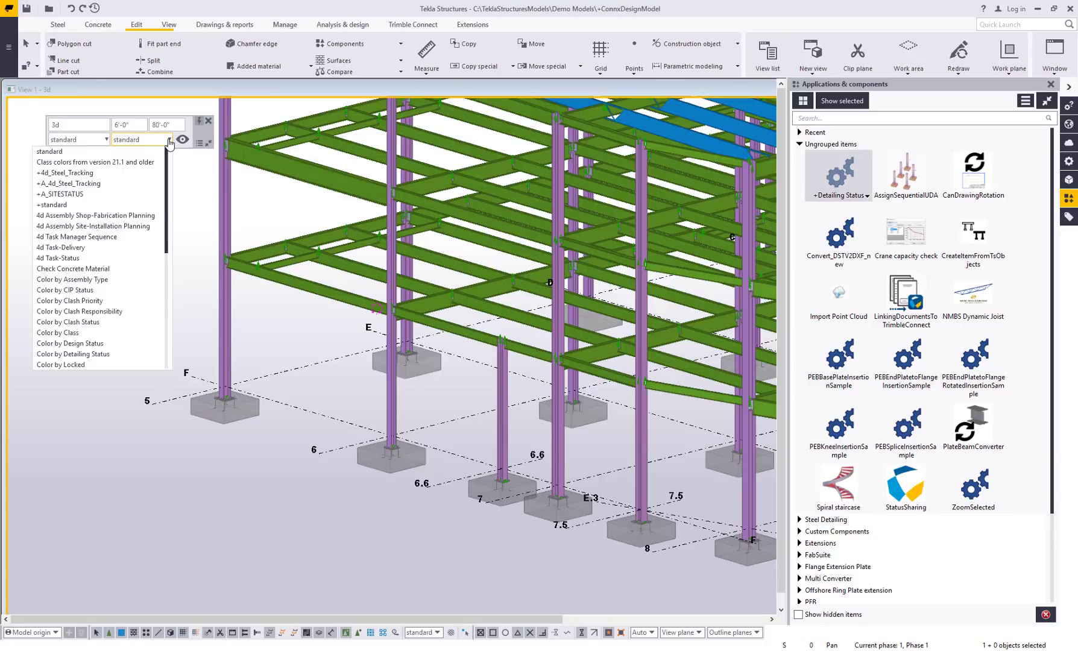
{"action": "left_click", "coordinate": [107, 354]}
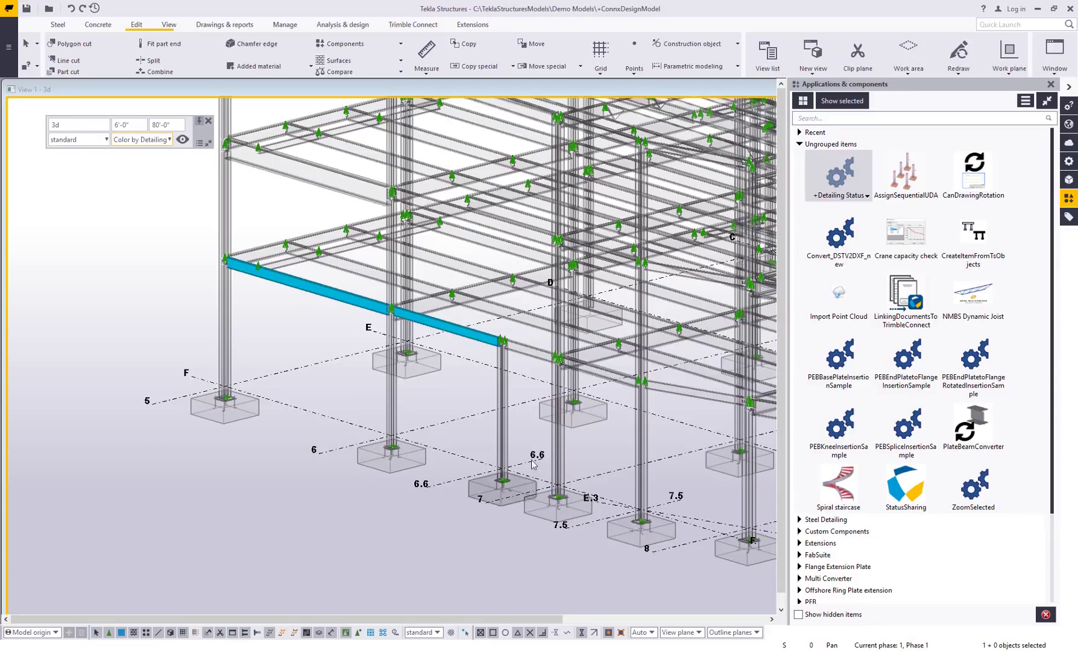
Apply the +Detailing Status macro to the short edge beam that continues the line of blue beams
{"action": "left_click", "coordinate": [527, 356]}
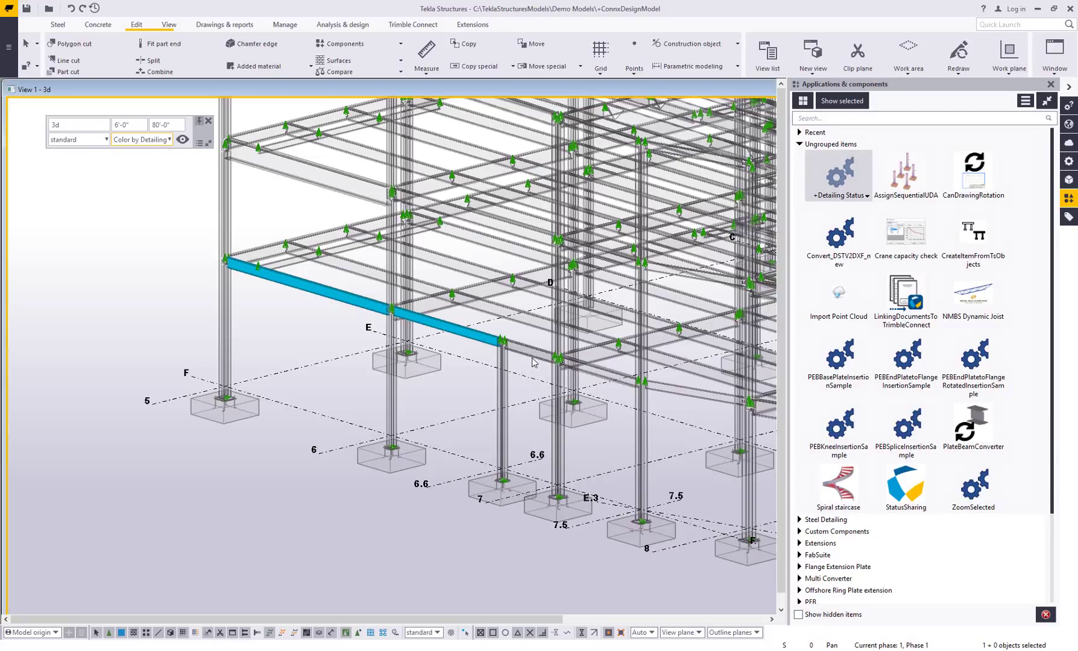
{"action": "double_click", "coordinate": [842, 175]}
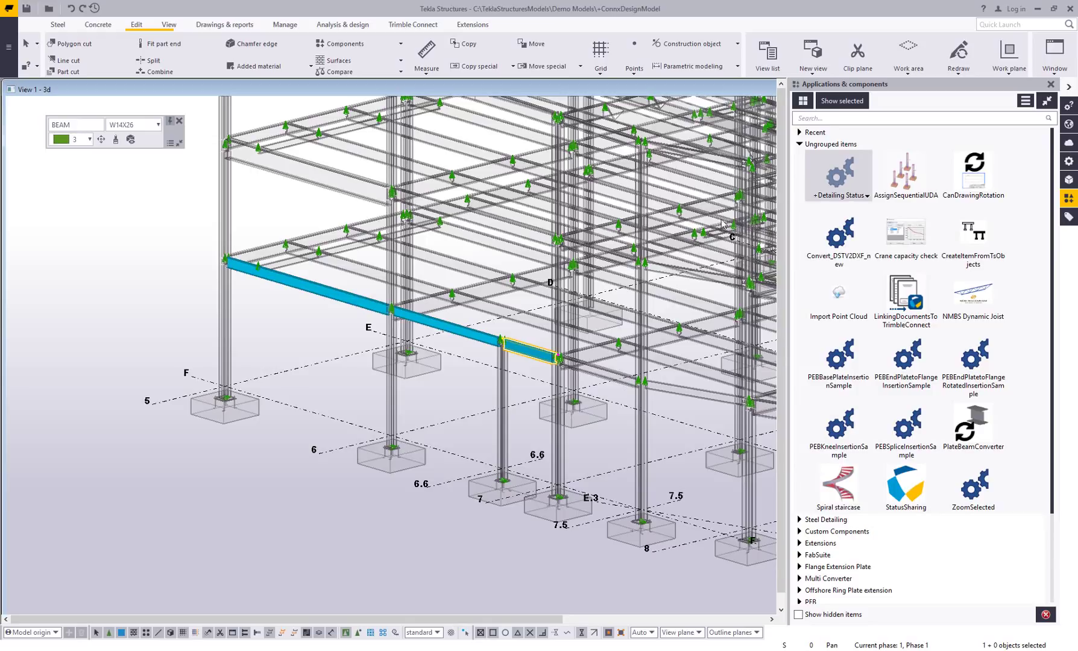
Select the five front perimeter columns together with the two uncolored edge beams that continue beyond the blue ones
{"action": "left_click", "coordinate": [225, 338]}
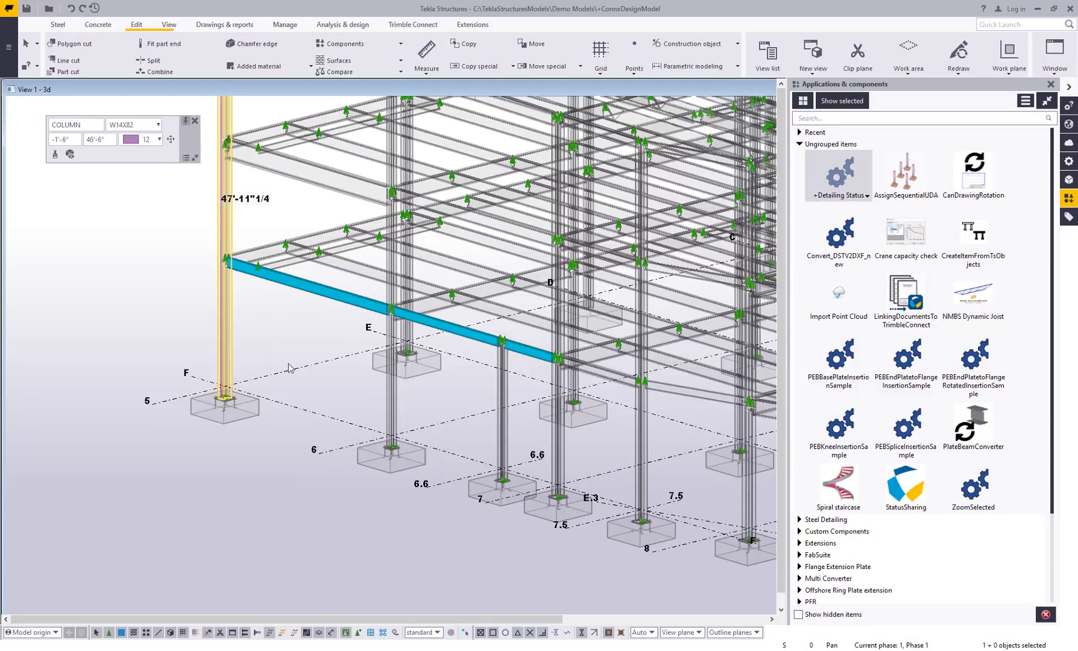
{"action": "left_click", "coordinate": [392, 415], "text": "ctrl"}
{"action": "left_click", "coordinate": [503, 422], "text": "ctrl"}
{"action": "left_click", "coordinate": [558, 410], "text": "ctrl"}
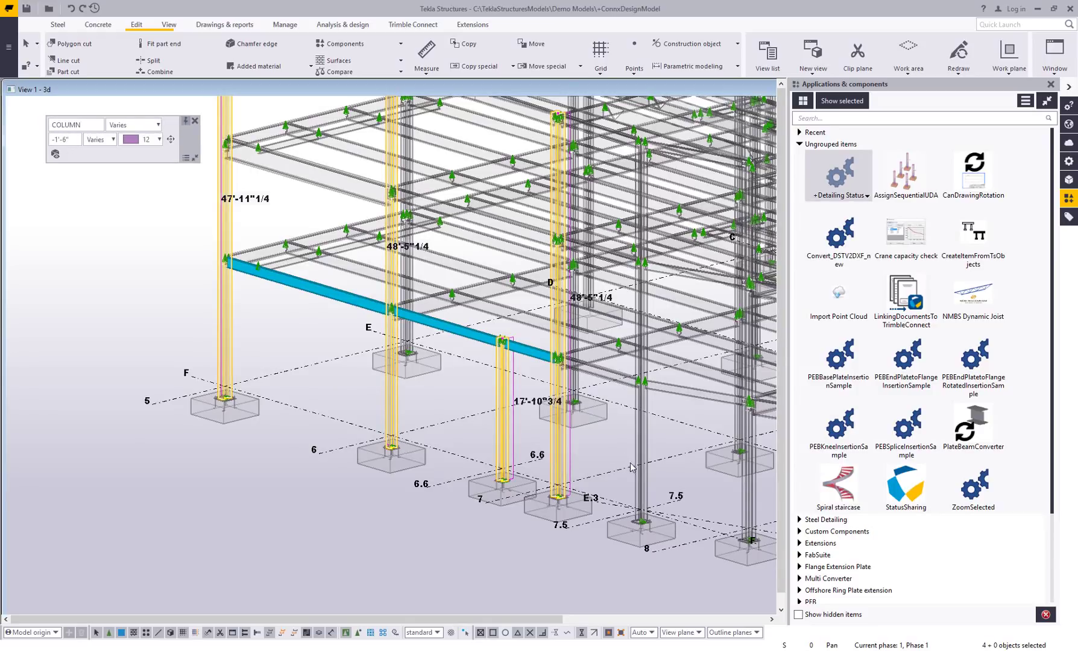
{"action": "left_click", "coordinate": [641, 397], "text": "ctrl"}
{"action": "left_click", "coordinate": [608, 377], "text": "ctrl"}
{"action": "left_click", "coordinate": [693, 390], "text": "ctrl"}
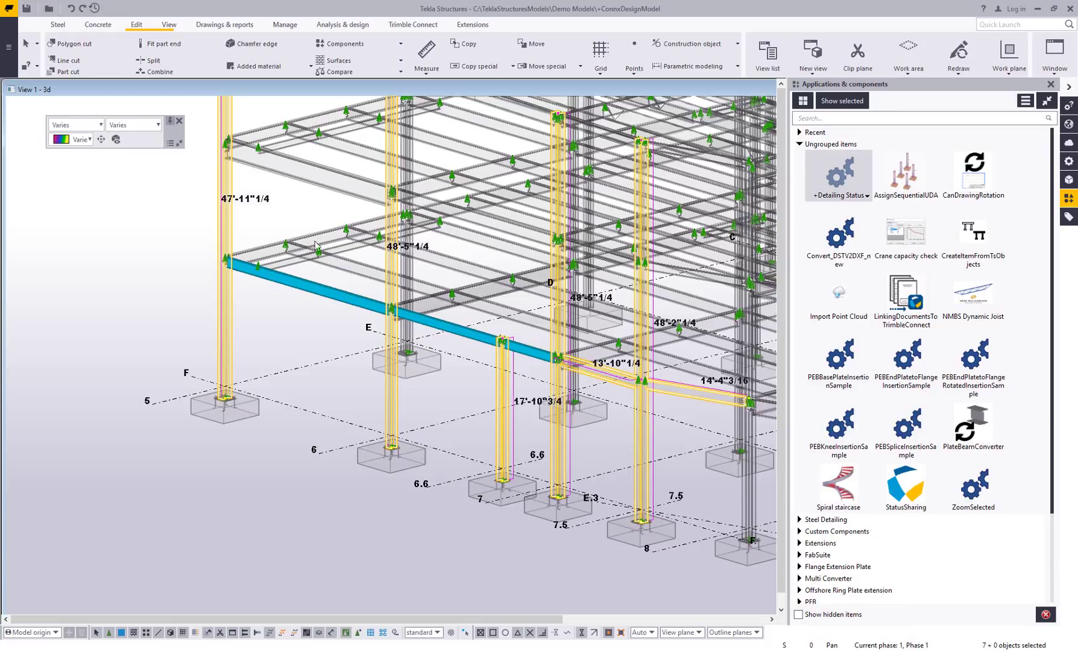
Add the upper edge beam and three lower-level framing beams near the corner column to the selection, and run the +Detailing Status macro
{"action": "left_click", "coordinate": [258, 252], "text": "ctrl"}
{"action": "left_click", "coordinate": [275, 187], "text": "ctrl"}
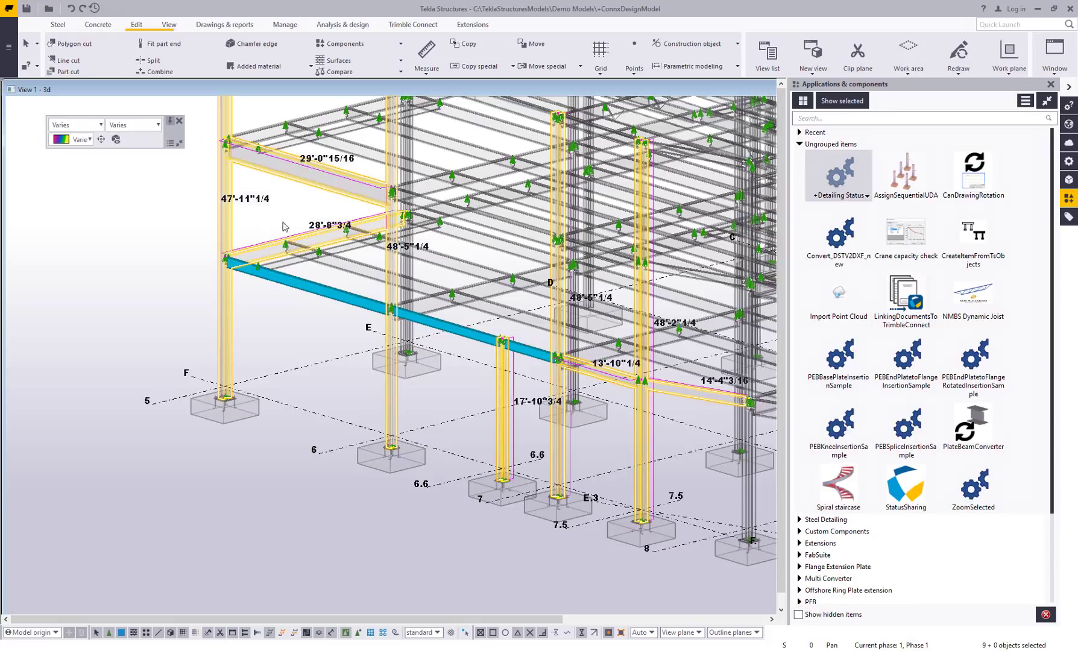
{"action": "left_click", "coordinate": [294, 262], "text": "ctrl"}
{"action": "left_click", "coordinate": [340, 275], "text": "ctrl"}
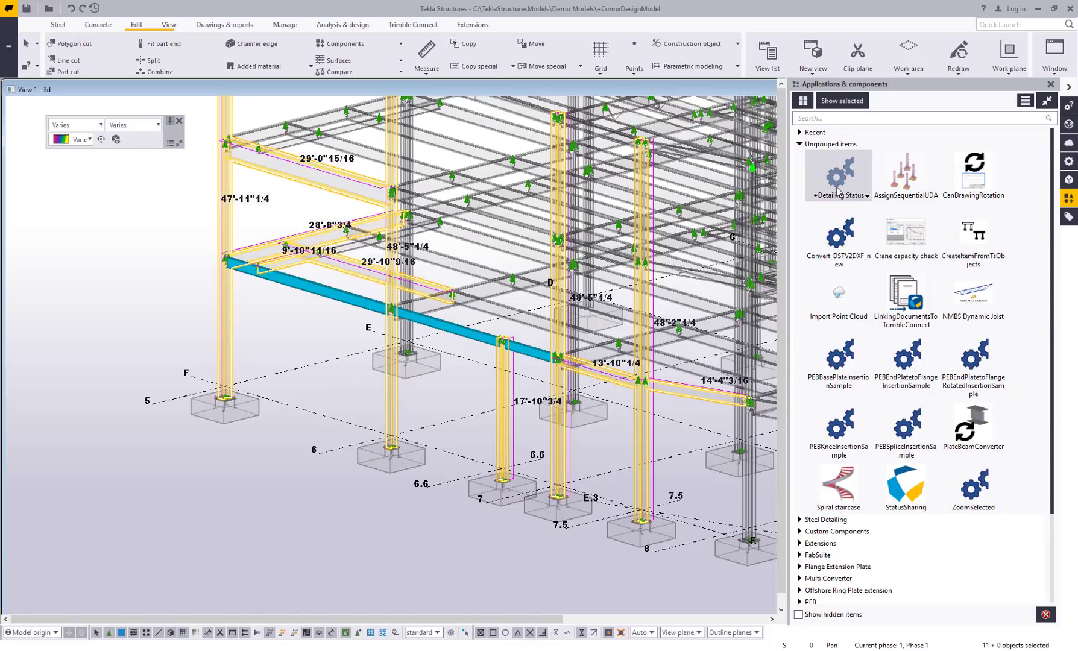
{"action": "key", "text": "alt+Return"}
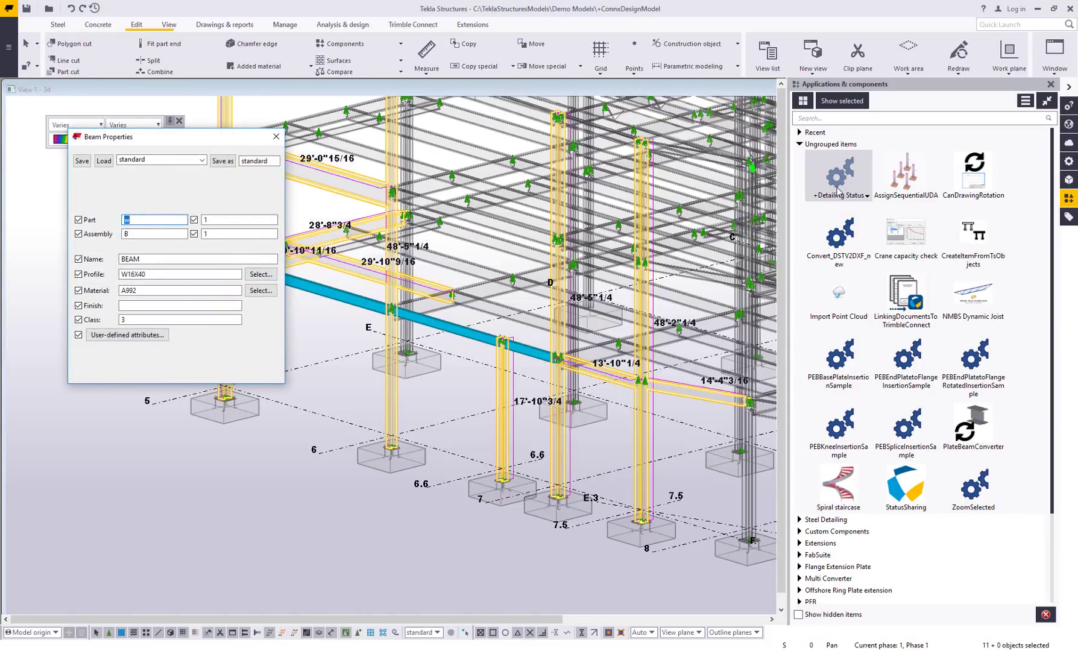
{"action": "left_click", "coordinate": [837, 192]}
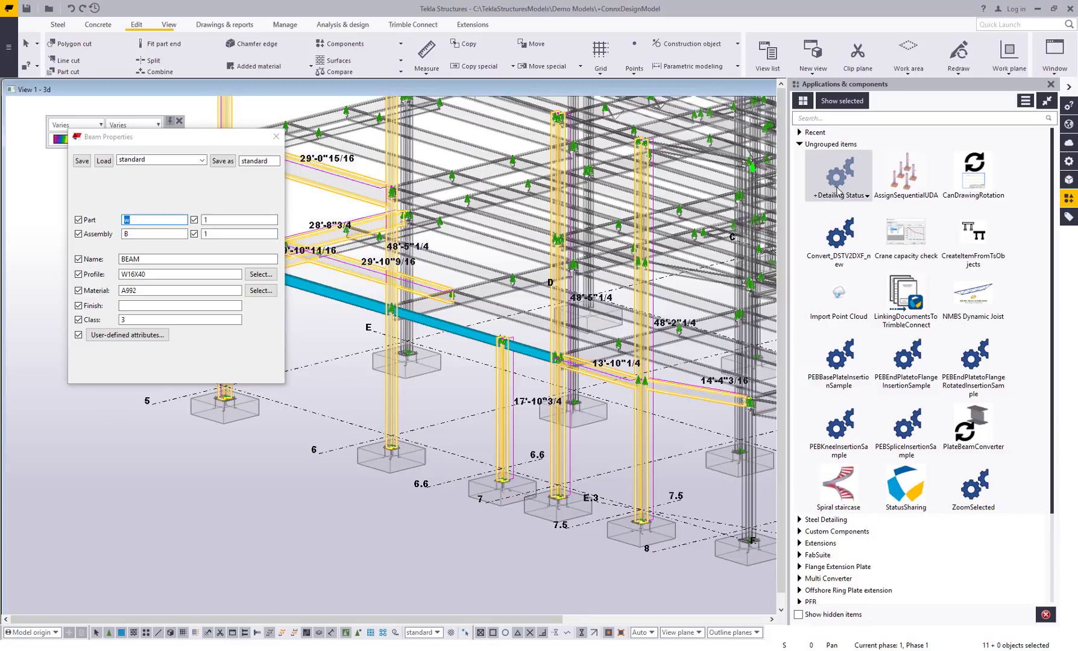